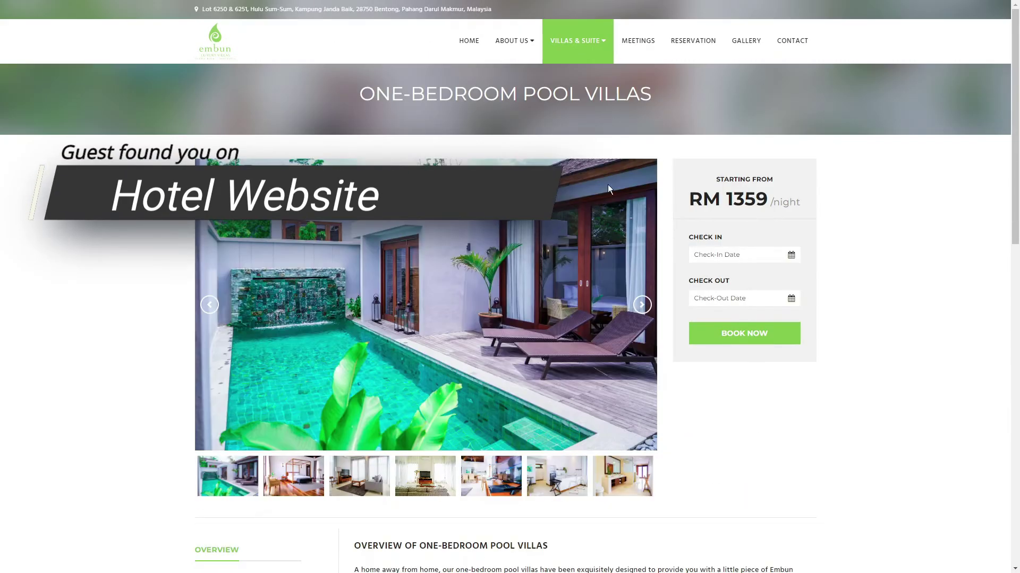
Check villa availability for 29–30 September 2022 and scroll through the listed MYR prices
scroll(691, 239, down, 1)
click(738, 201)
click(797, 372)
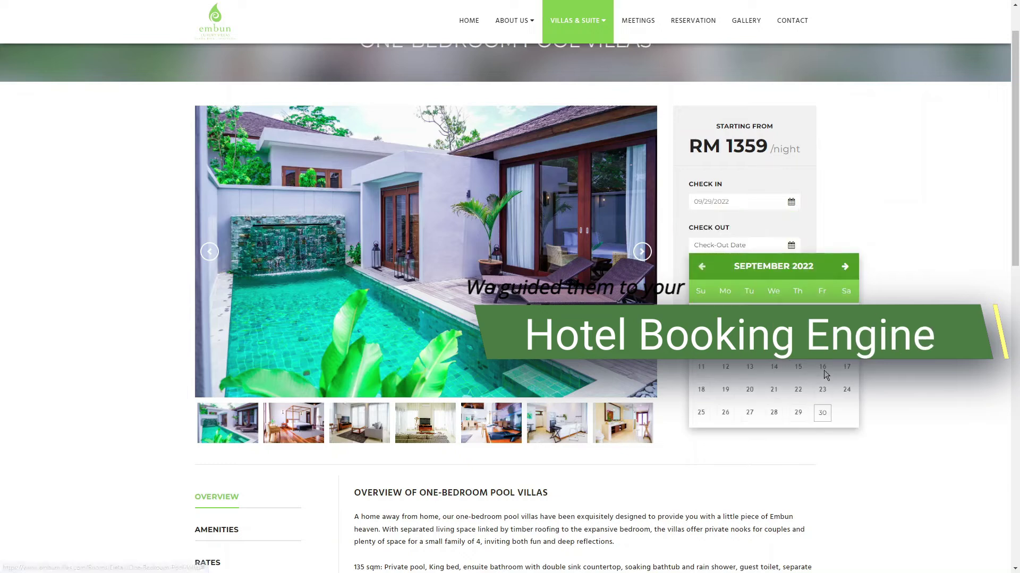
click(821, 413)
click(763, 290)
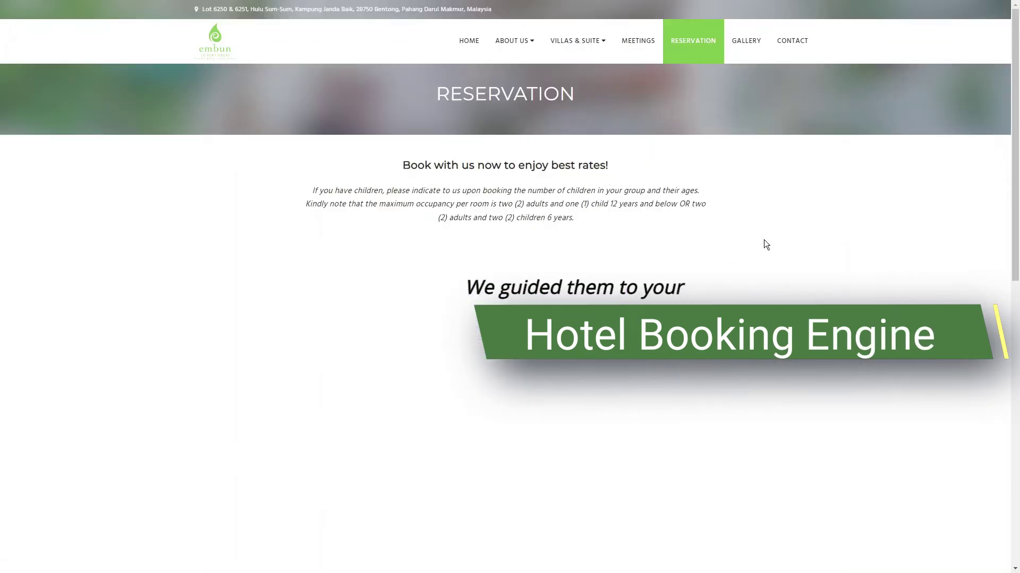
scroll(1015, 199, down, 1)
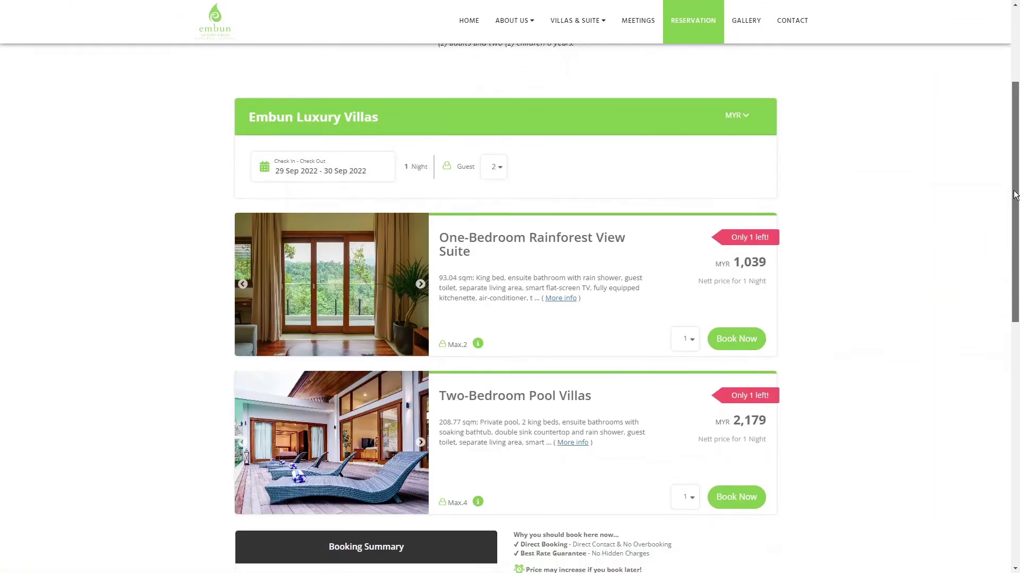
drag(1014, 199, 1010, 274)
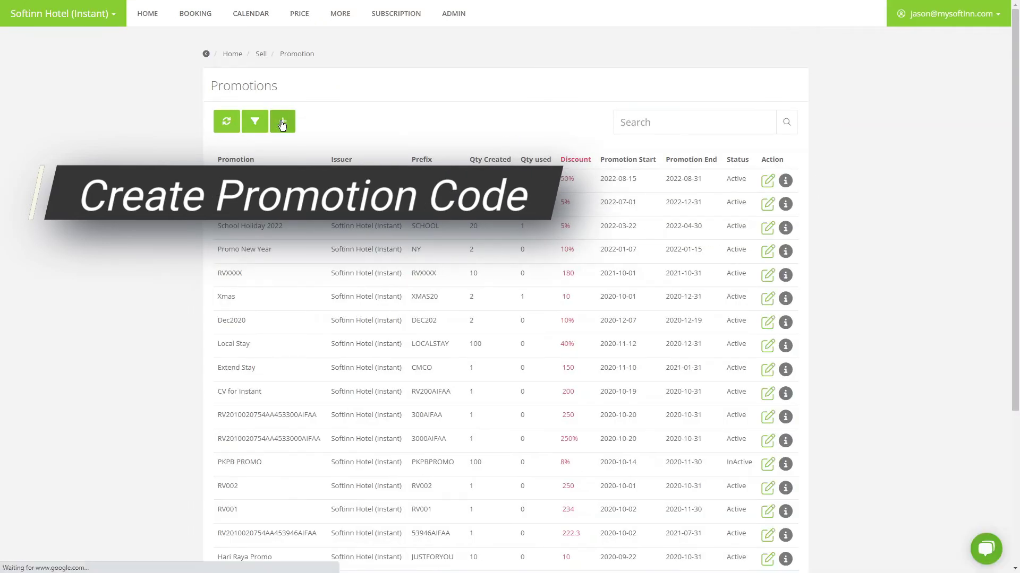
Start a new Active promotion named 'For Facebook Fans' with a matching description
click(287, 121)
click(475, 153)
click(480, 164)
click(470, 183)
text(For Faceb)
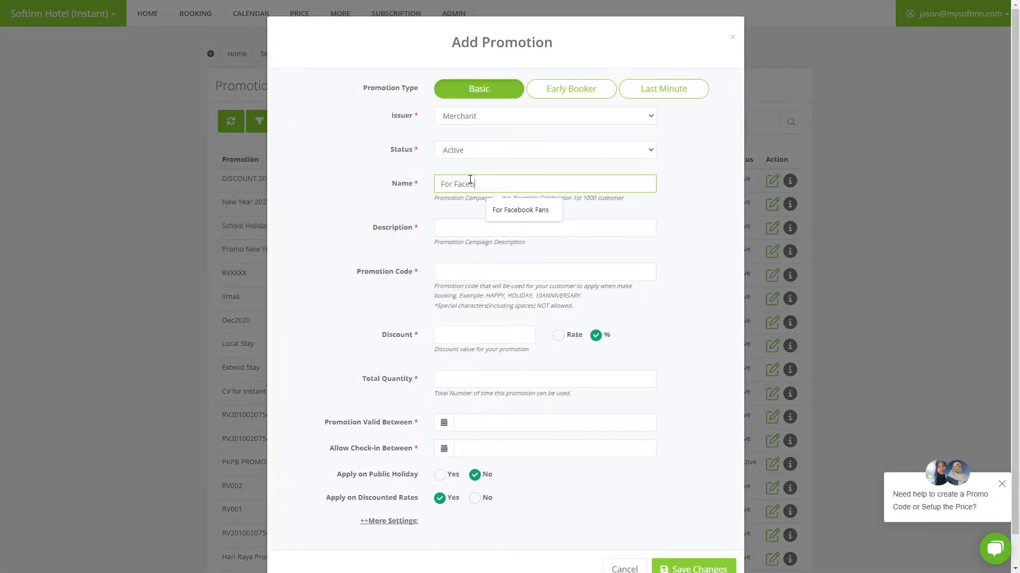
click(465, 228)
text(For Faceb)
Give it a fixed MYR 50 discount, 10 uses and promo code FORFACEBOOKFANSONLY
click(460, 335)
text(50)
click(569, 337)
scroll(510, 342, down, 1)
click(460, 344)
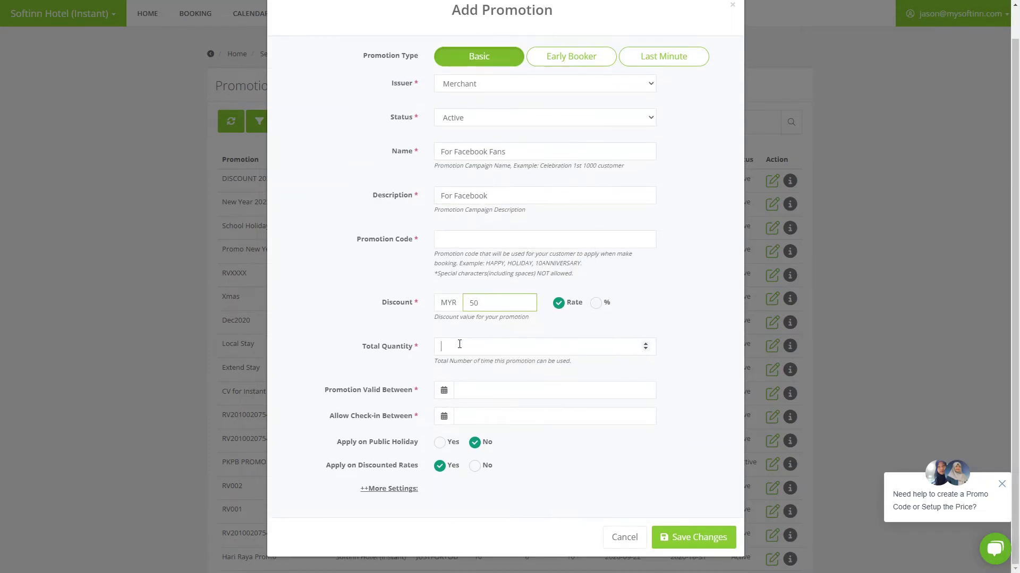
click(460, 240)
text(FORFACEBOOKFANSONLY)
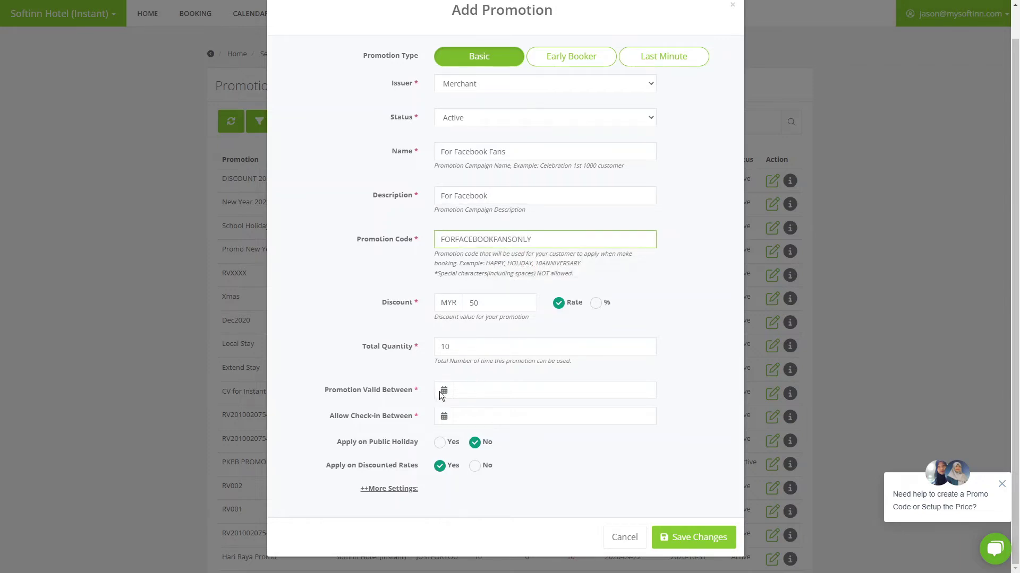
Set the valid period to 26–27 Sep and allowed check-in to 26–30 Sep, then save
click(460, 395)
click(486, 523)
click(503, 523)
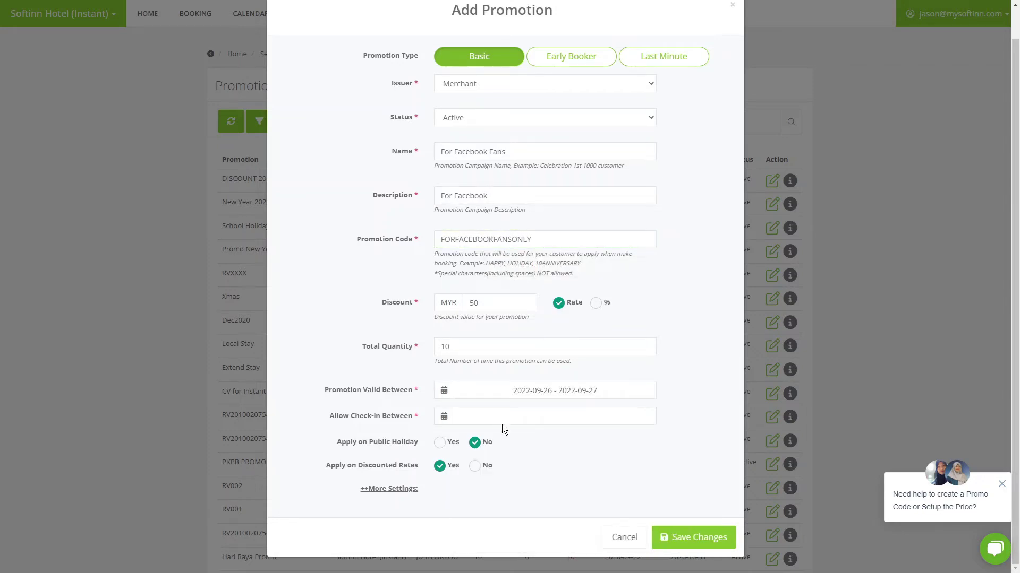
click(496, 417)
click(486, 548)
click(555, 549)
click(675, 547)
click(536, 341)
click(511, 351)
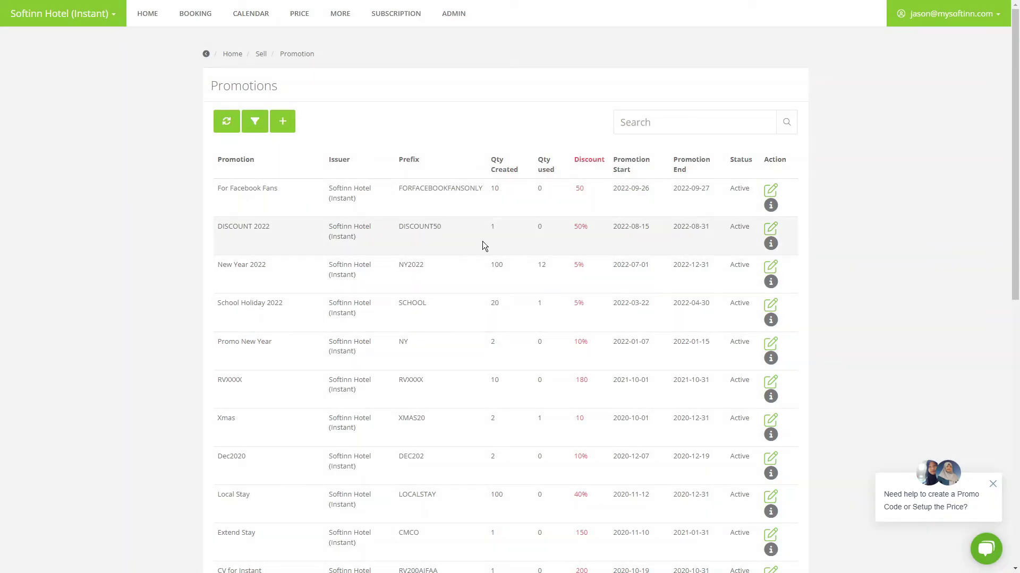
View the usage details of the For Facebook Fans promotion
click(770, 205)
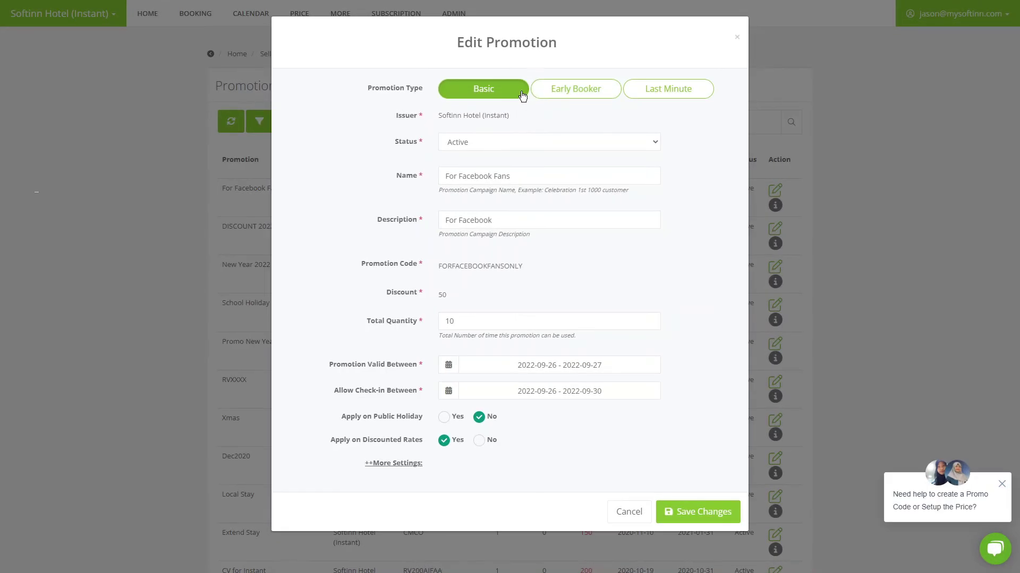
Keep the promotion as Basic type after trying Early Booker and Last Minute, and show More Settings
click(562, 93)
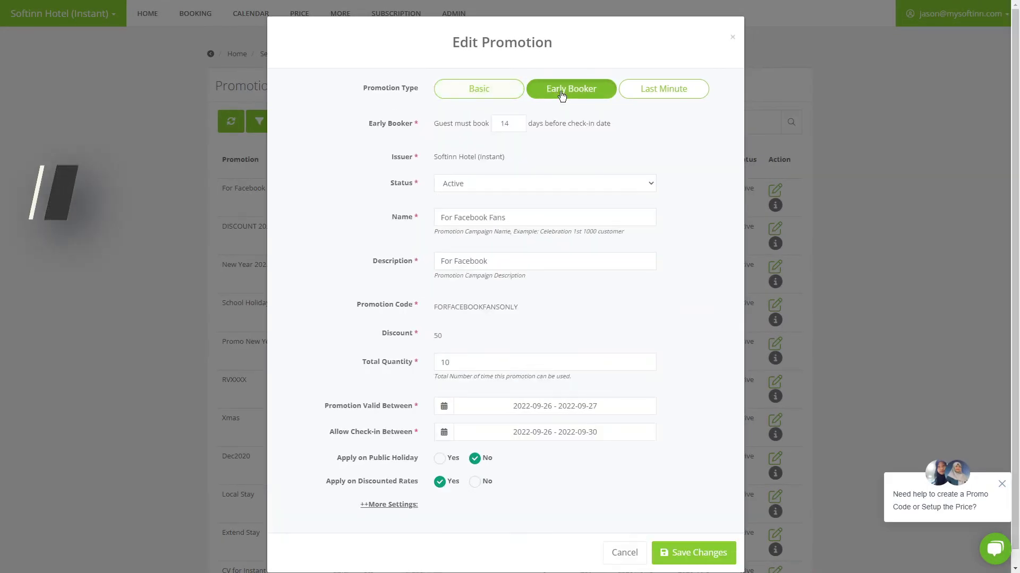
click(648, 90)
click(498, 92)
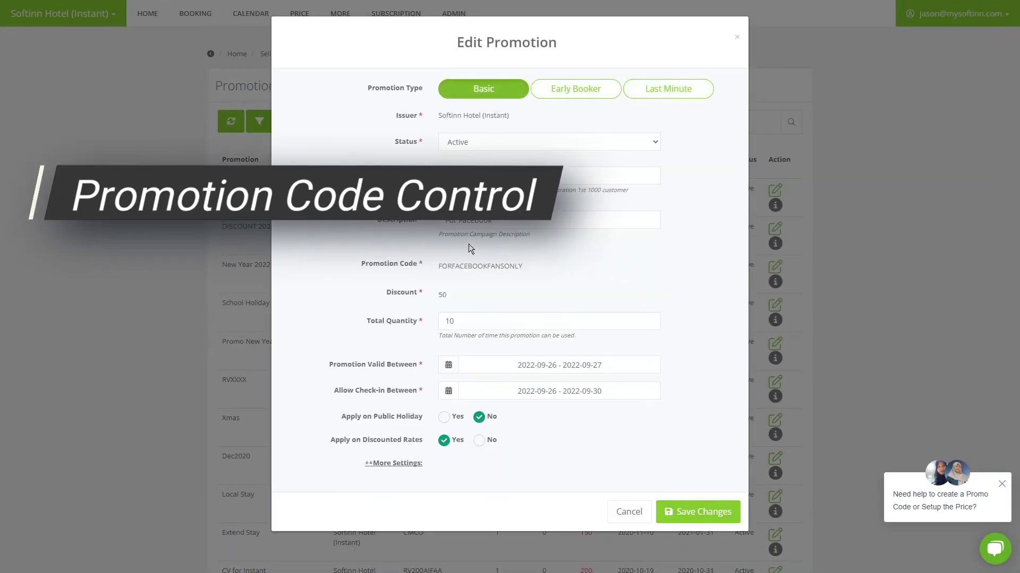
click(394, 463)
scroll(500, 351, down, 4)
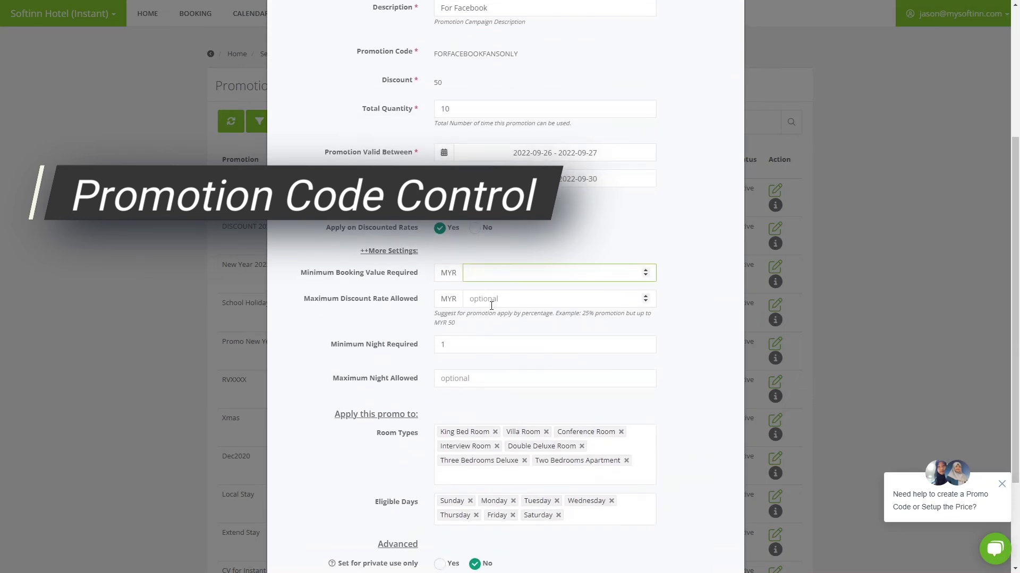
Set a 2-night minimum, remove King Bed Room and Tuesday, and save the update
click(491, 301)
scroll(467, 266, down, 2)
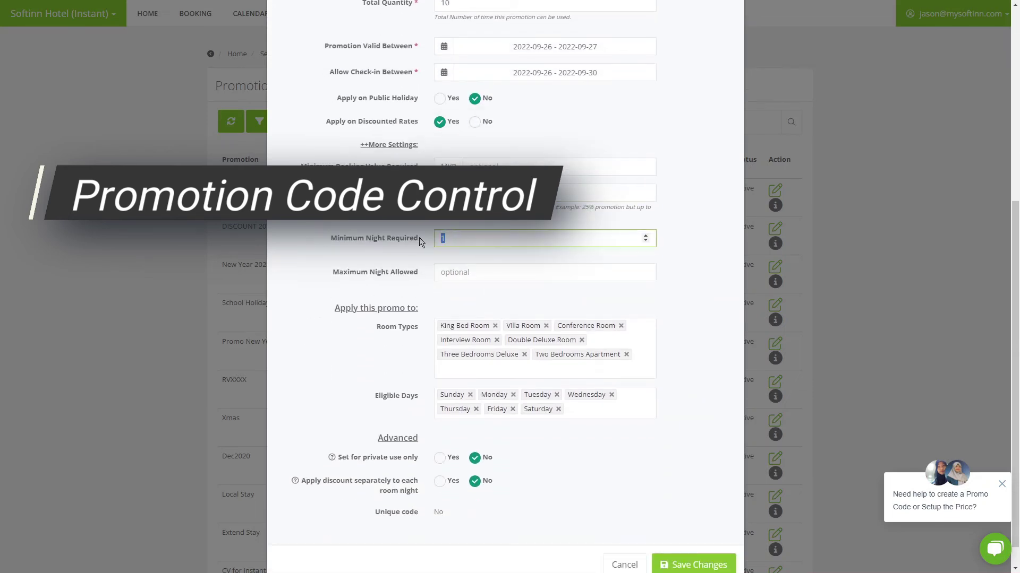
click(467, 271)
scroll(481, 303, down, 1)
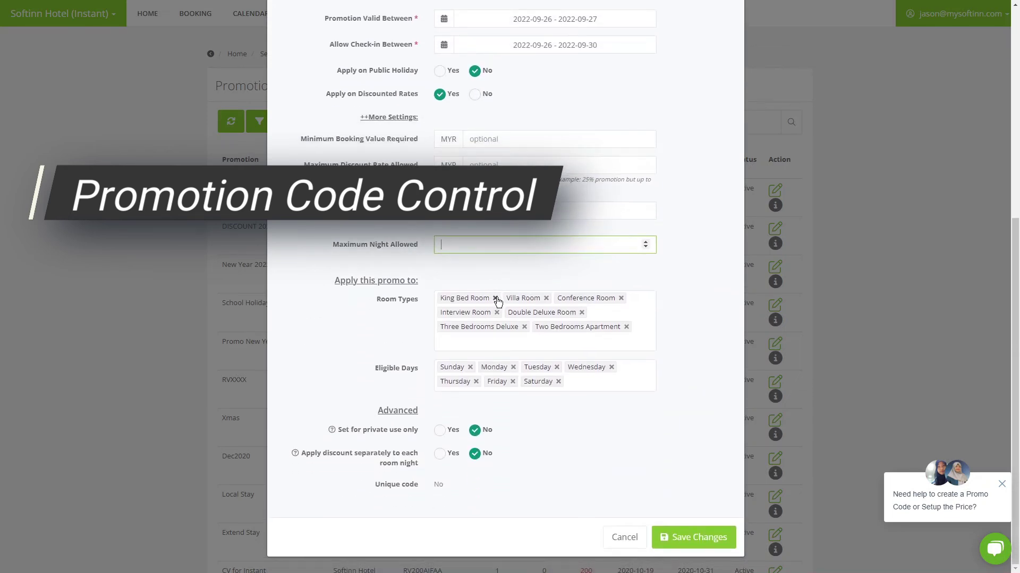
click(495, 299)
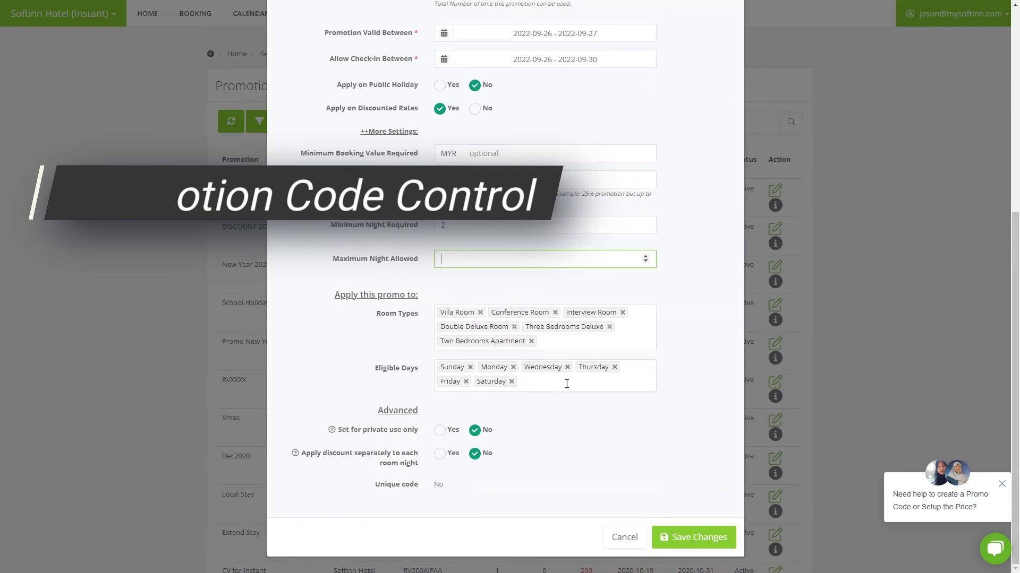
click(656, 534)
click(533, 345)
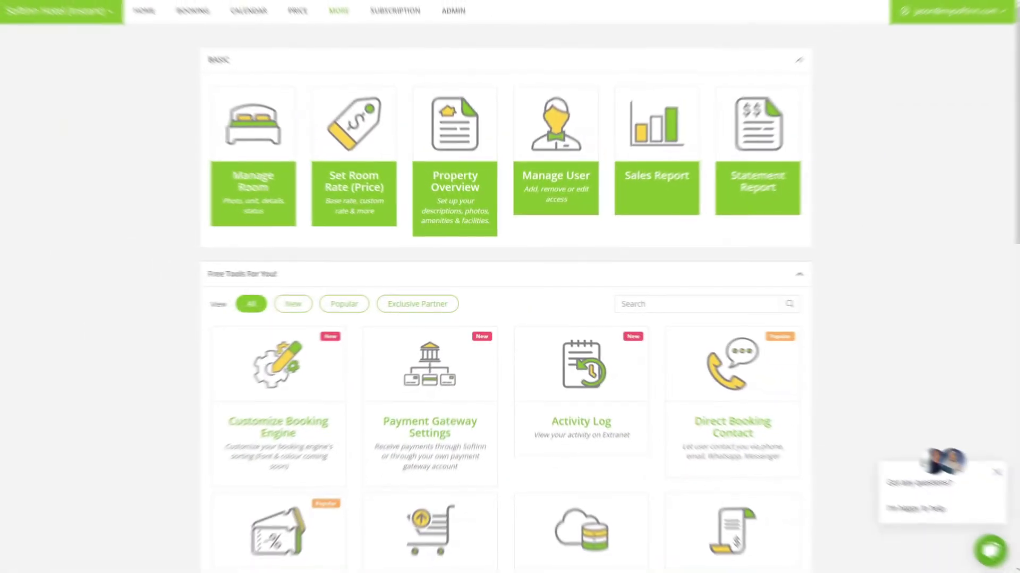
Review this month's Sales Report, showing FORFACEBOOKFANSONLY with no bookings
click(632, 139)
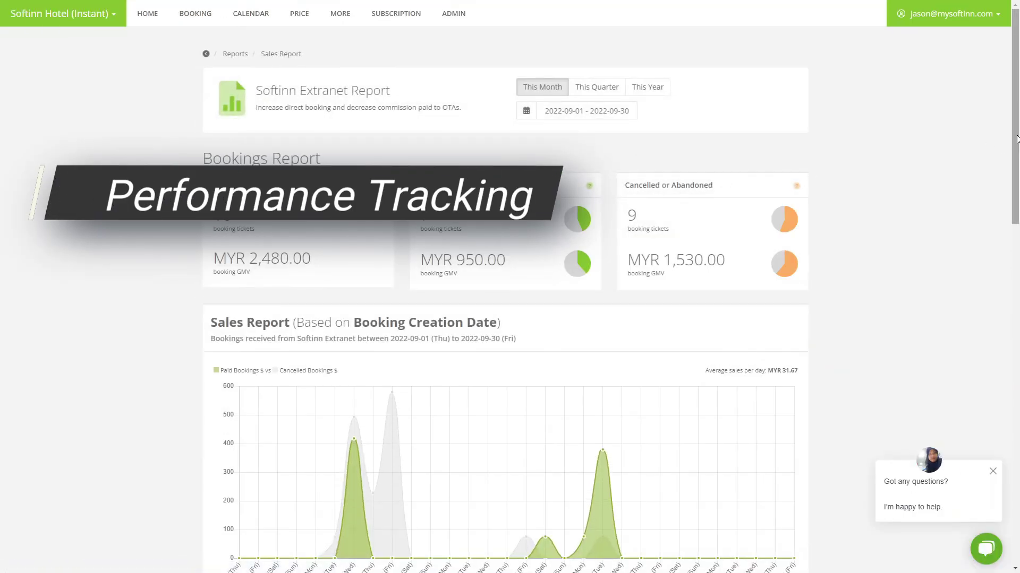
drag(1017, 131, 1016, 509)
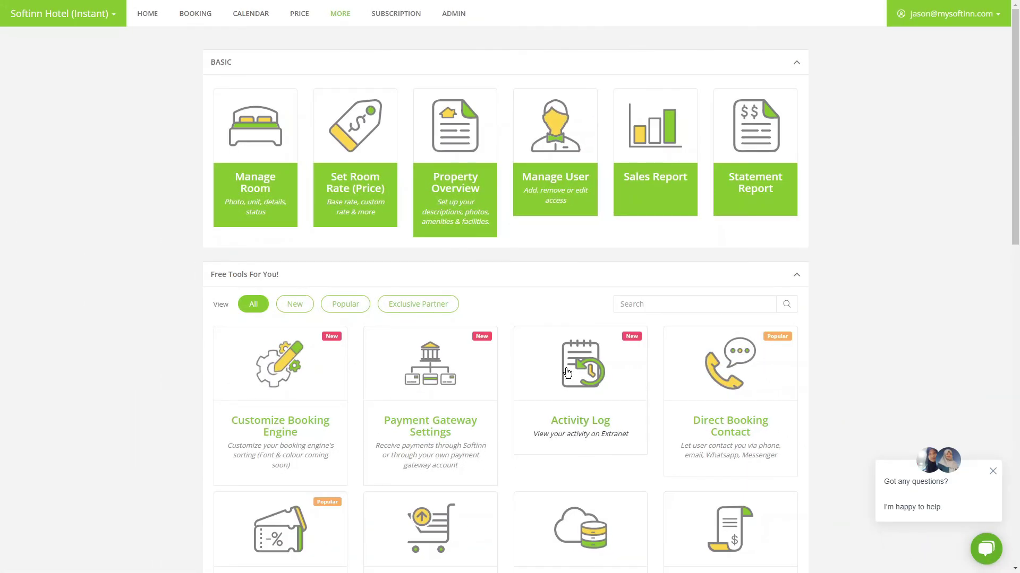
Set payment collection to 'Collected by You (Using Payment Gateway)' in Payment Gateway Settings
scroll(567, 373, down, 5)
click(437, 169)
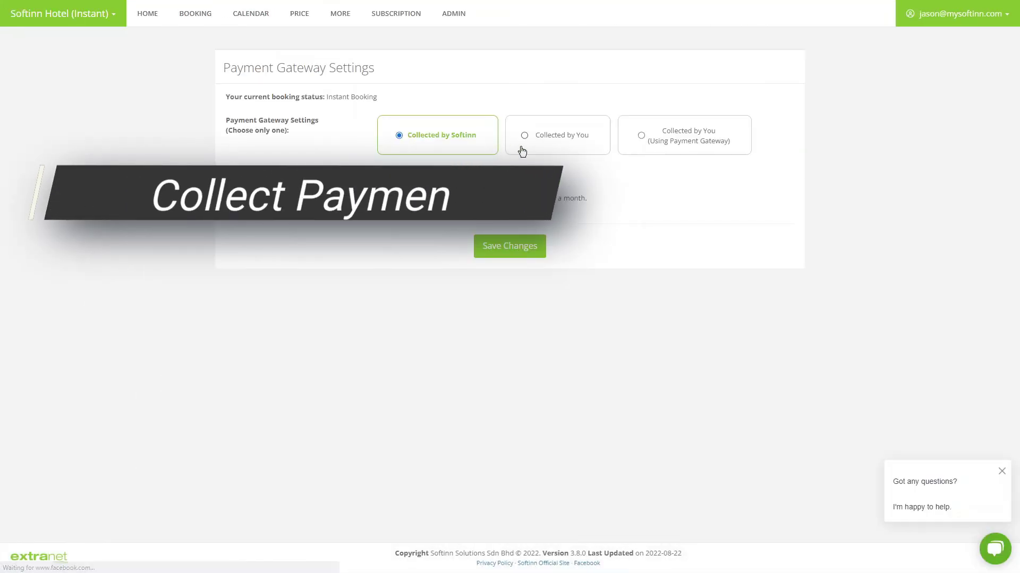
click(538, 151)
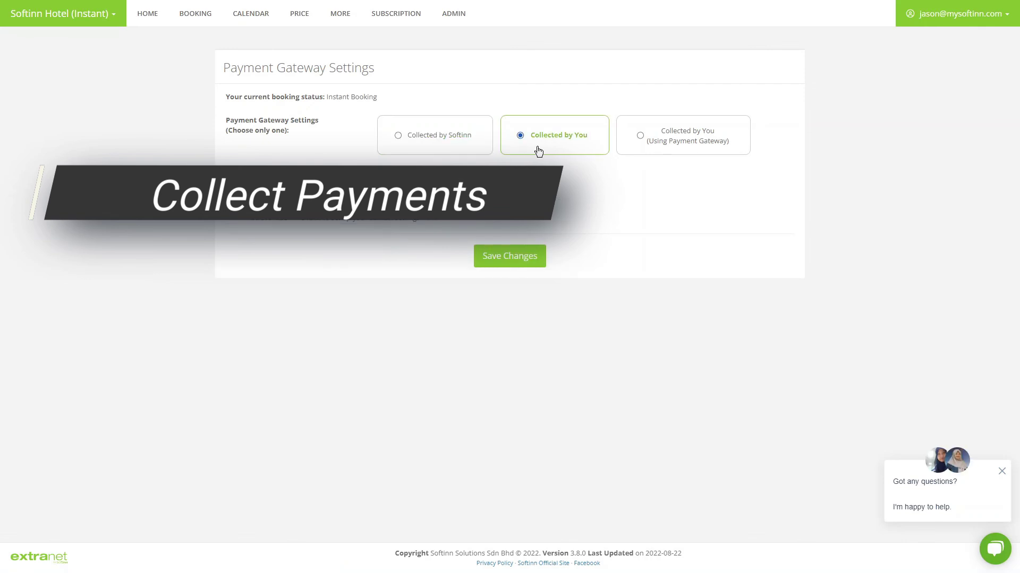
click(667, 145)
Enable the PayPal gateway and save its live Client ID and Client Secret settings
scroll(860, 224, down, 5)
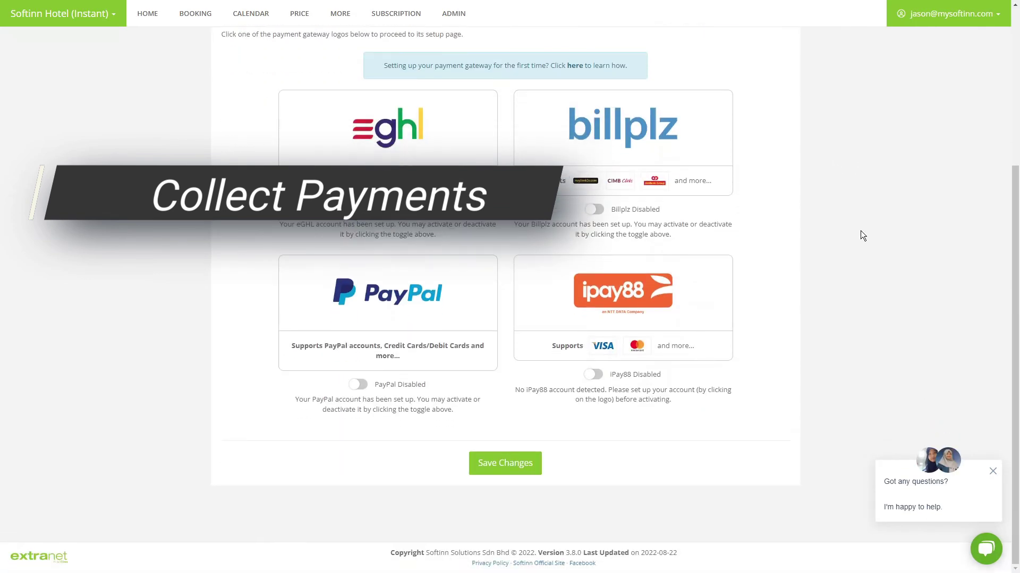
click(359, 384)
click(504, 351)
click(420, 321)
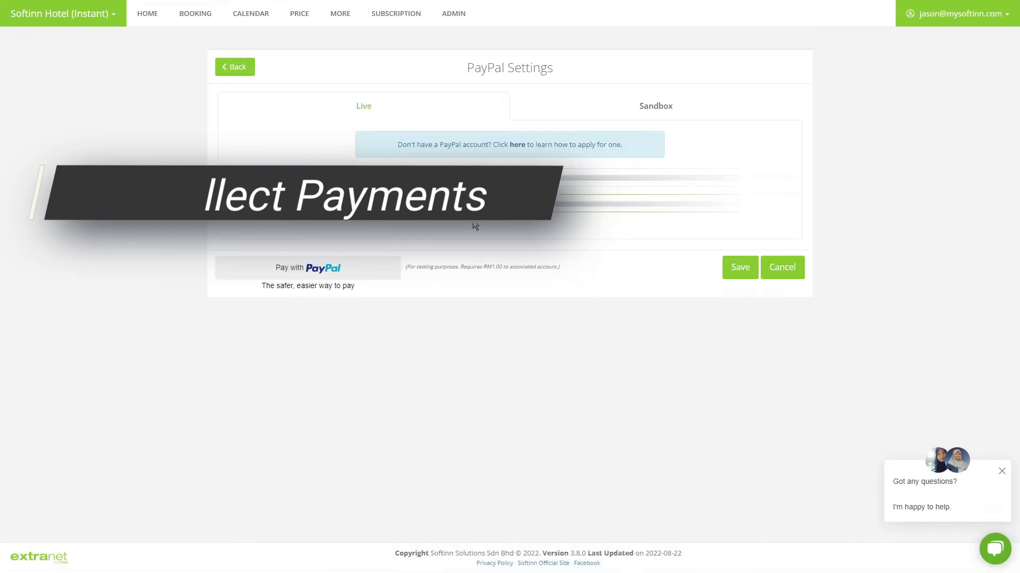
click(739, 277)
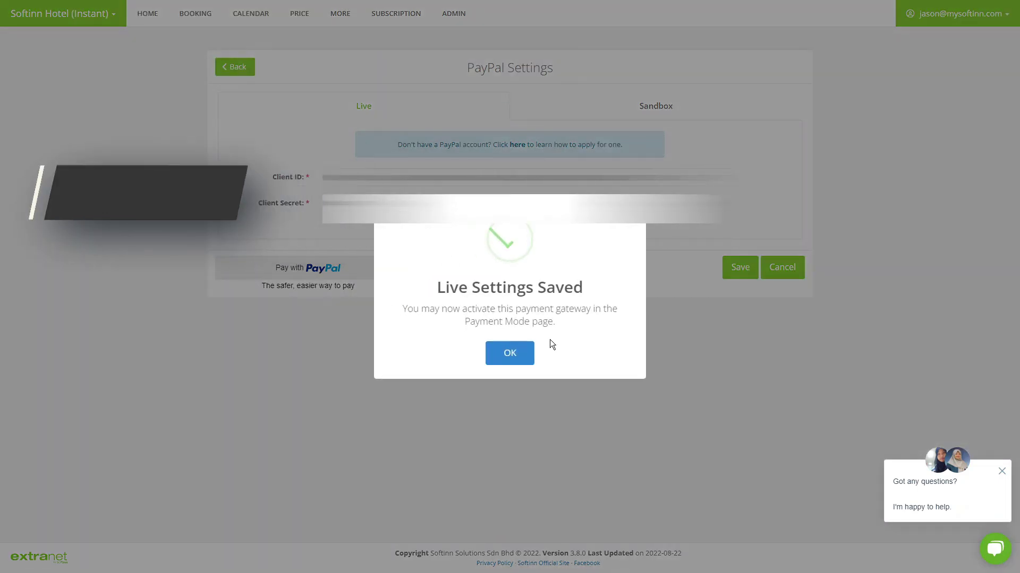